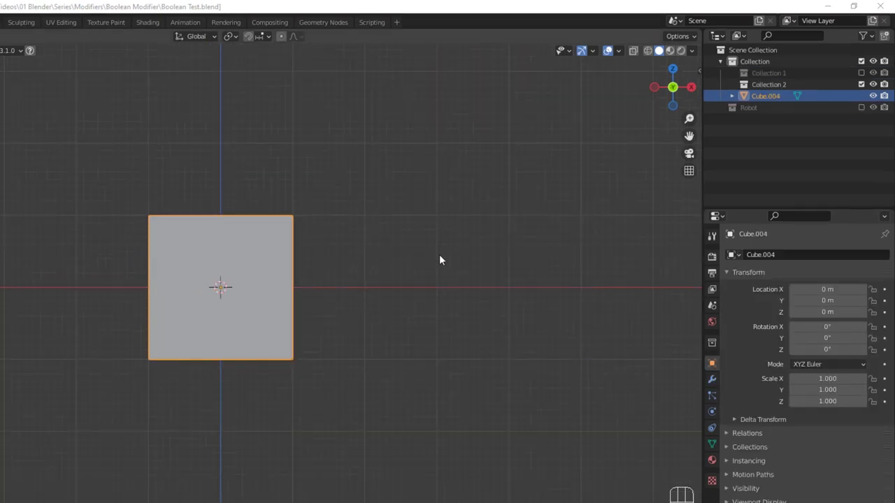
Add a Boolean modifier to the cube.
click(712, 379)
click(761, 255)
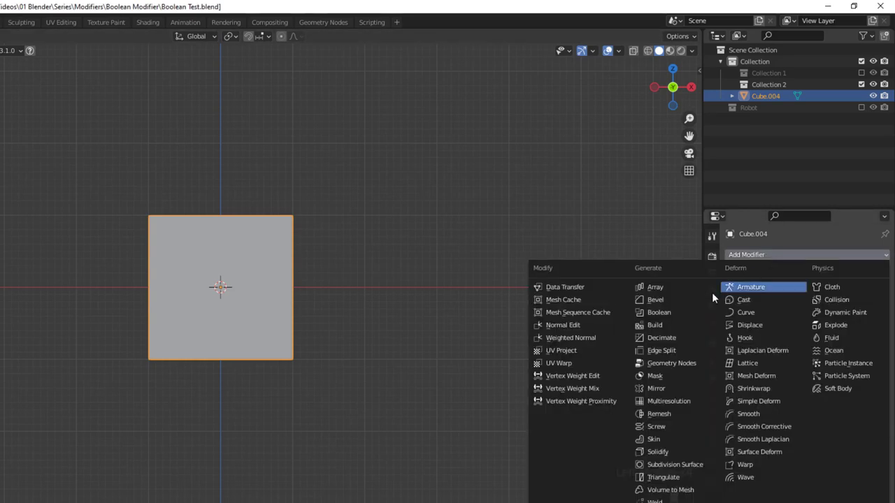
click(684, 312)
Add a UV sphere and move it so that it overlaps the cube's upper front corner.
middle_drag(680, 318, 340, 191)
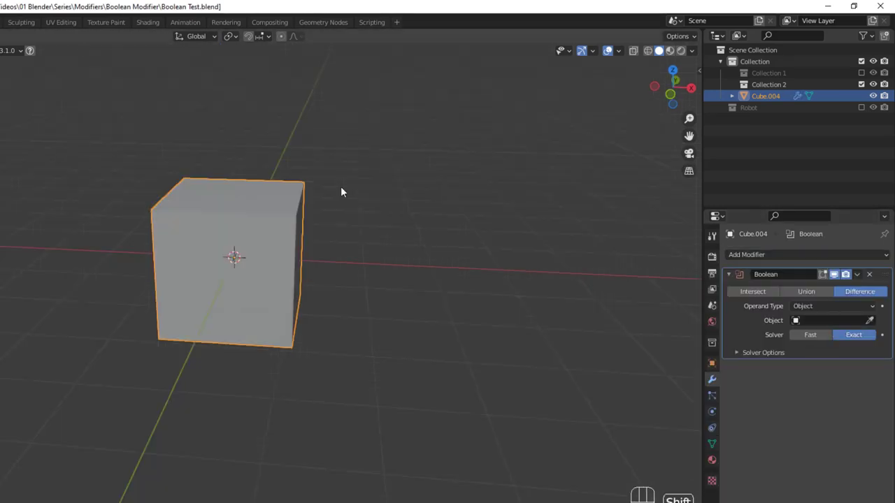
key(shift+a)
mouse_move(336, 186)
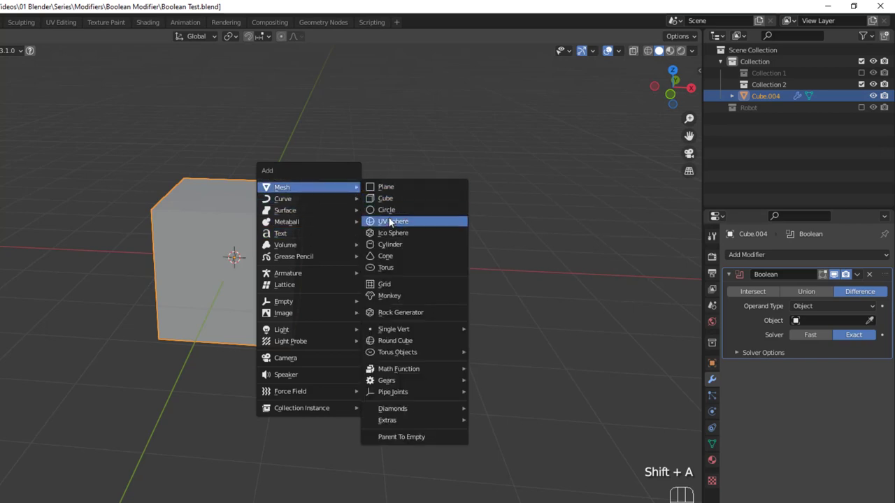
click(390, 221)
key(g)
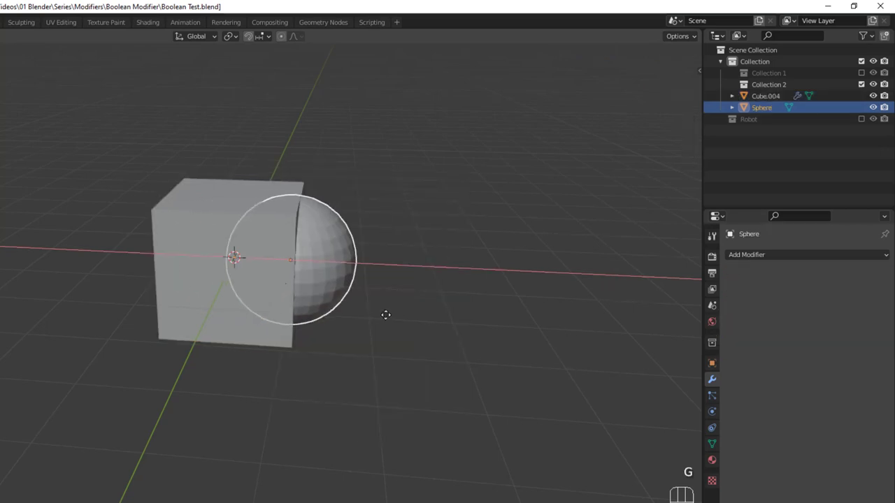
middle_drag(441, 324, 392, 342)
key(g)
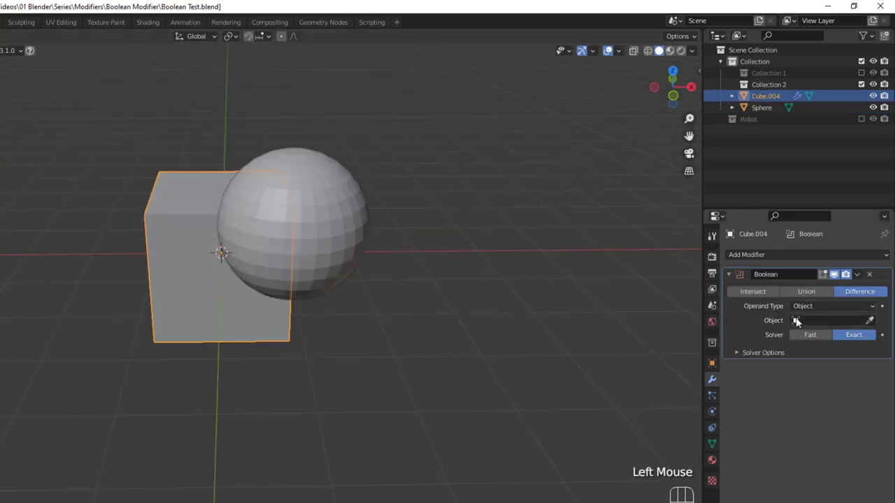
Assign the sphere as the target object of the cube's Boolean modifier.
click(795, 321)
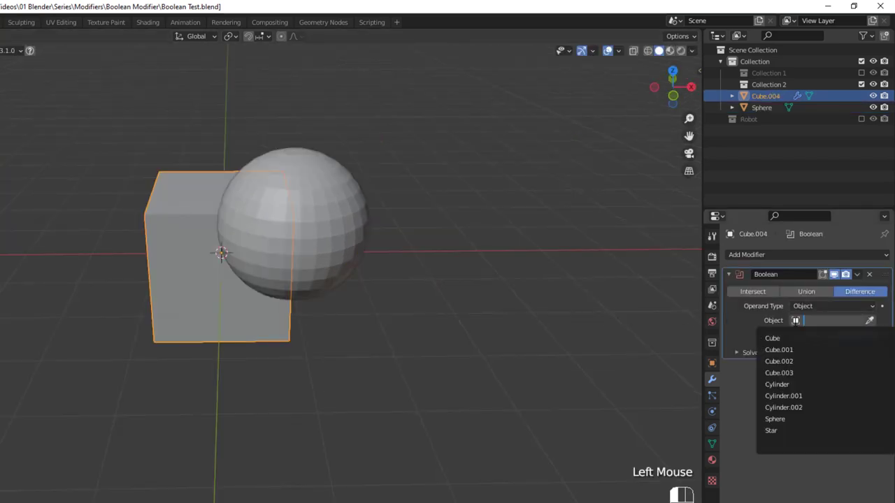
click(889, 325)
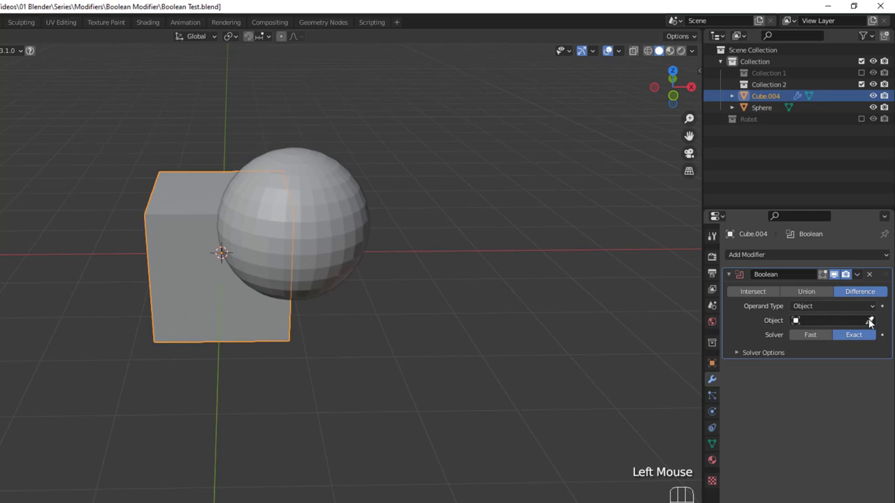
click(870, 322)
click(343, 186)
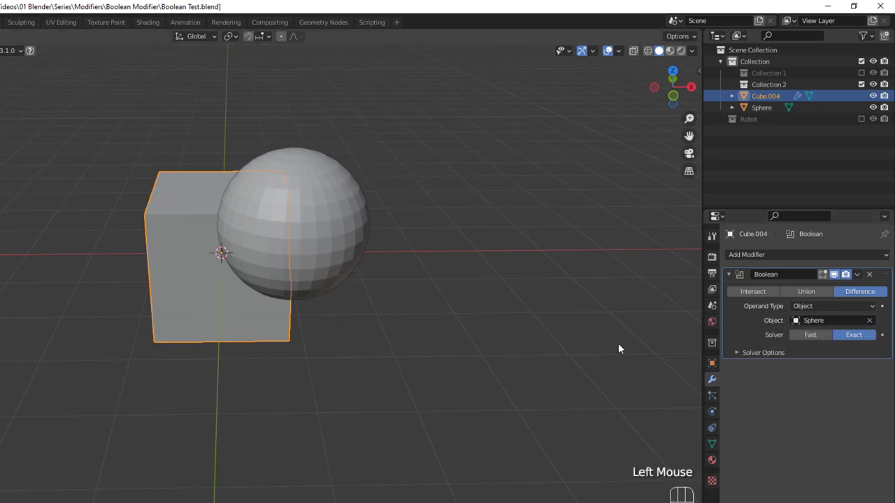
Hide the sphere and inspect the Difference cut in the cube's corner up close.
click(411, 304)
middle_drag(618, 343, 292, 318)
key(h)
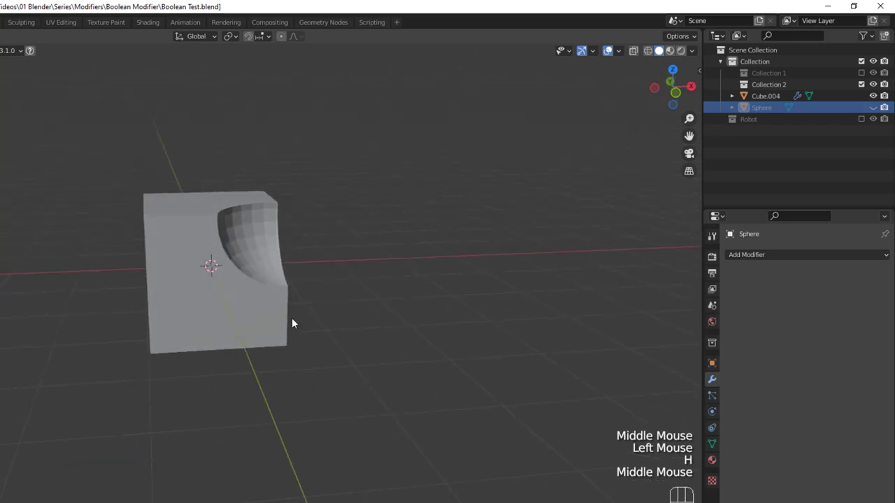
scroll(448, 264, up, 3)
shift+middle_drag(447, 264, 348, 432)
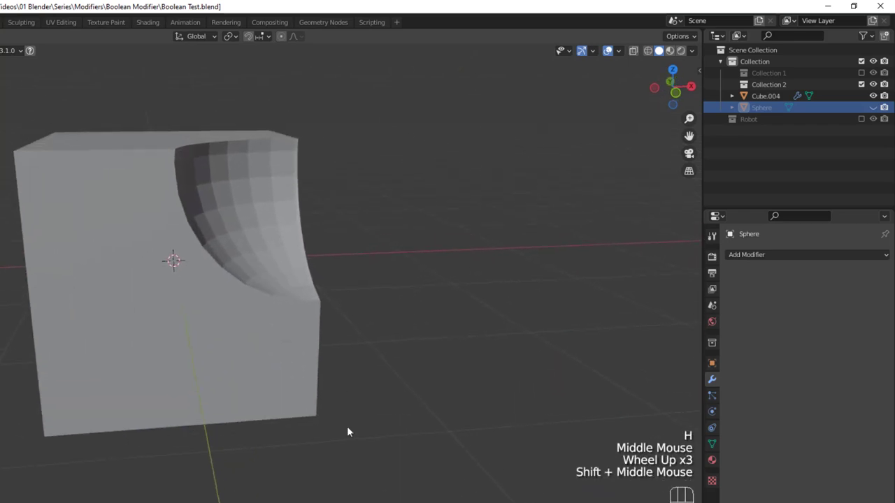
Set the cube's Boolean operation to Union.
click(295, 299)
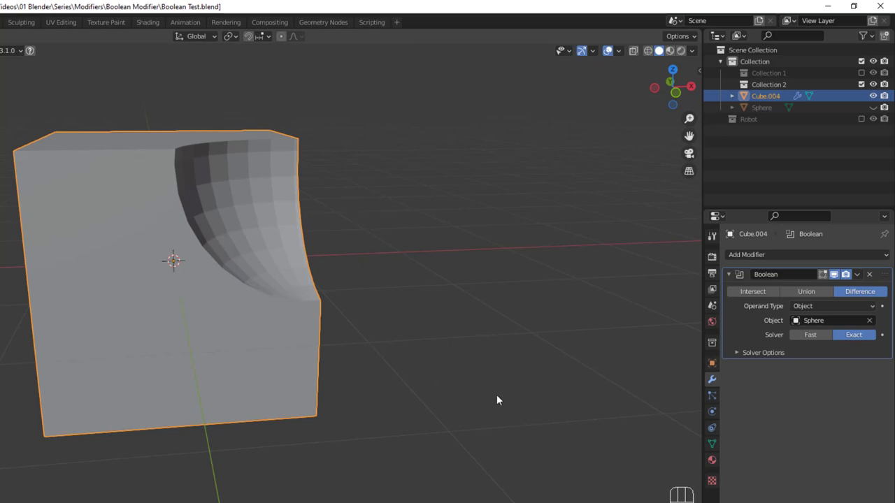
click(806, 291)
scroll(420, 302, down, 3)
middle_drag(419, 302, 331, 307)
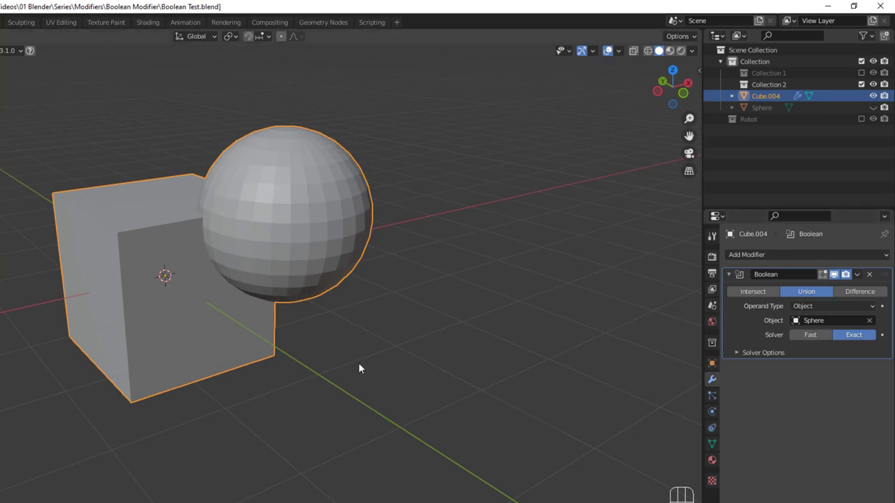
Switch to wireframe shading and examine the geometry where the sphere joins the cube.
click(648, 50)
mouse_move(324, 329)
middle_down()
mouse_move(391, 295)
mouse_move(413, 297)
middle_up()
scroll(392, 328, up, 2)
middle_drag(375, 368, 266, 324)
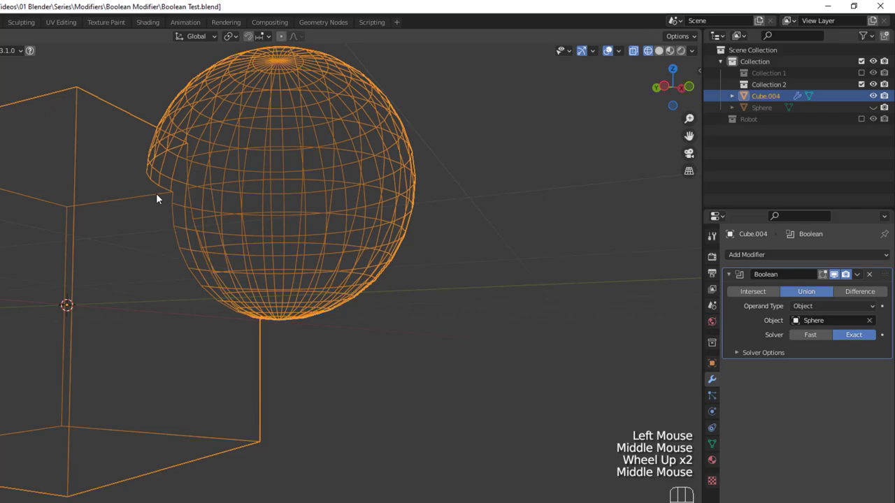
middle_drag(160, 198, 186, 224)
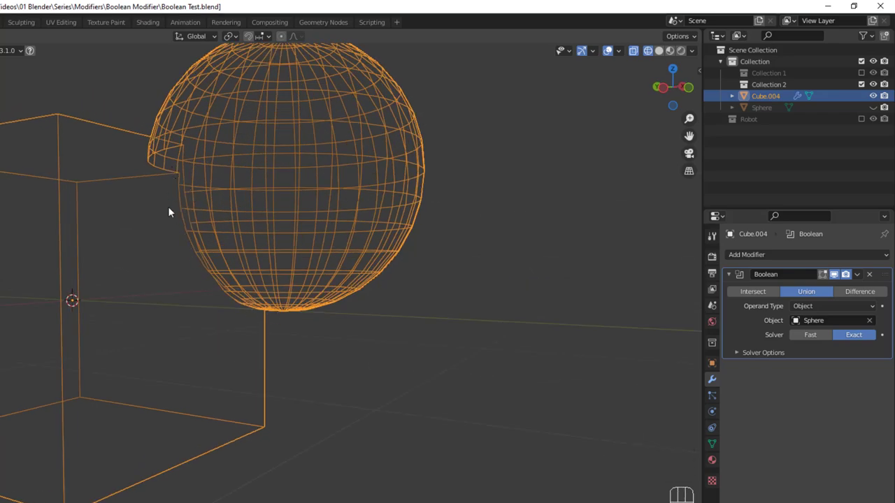
middle_drag(168, 207, 174, 244)
scroll(174, 243, down, 1)
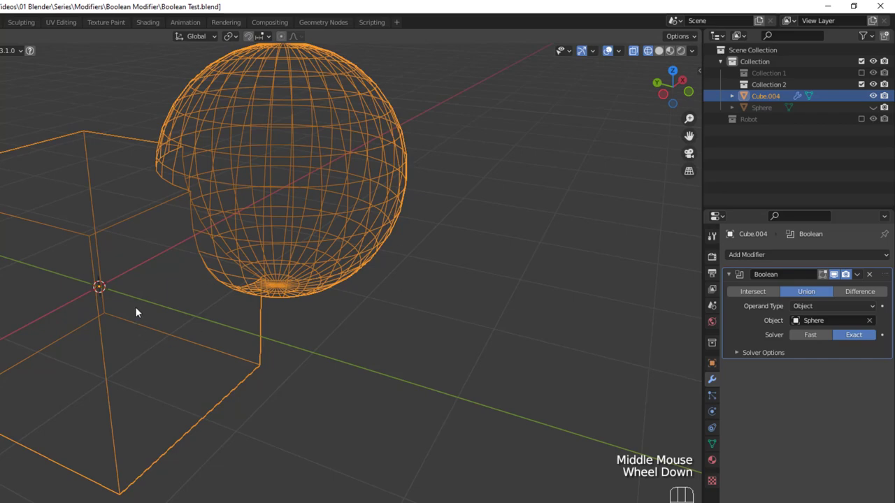
Unhide the sphere and move it along the X axis relative to the cube.
click(873, 107)
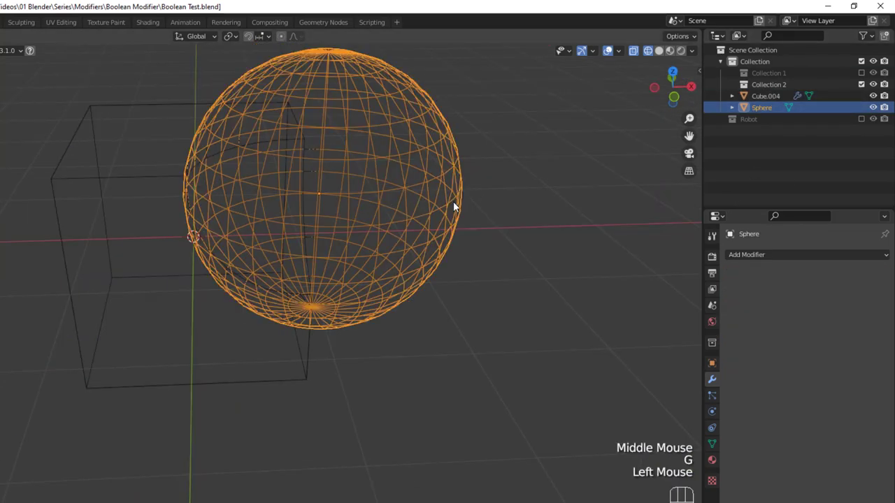
key(g)
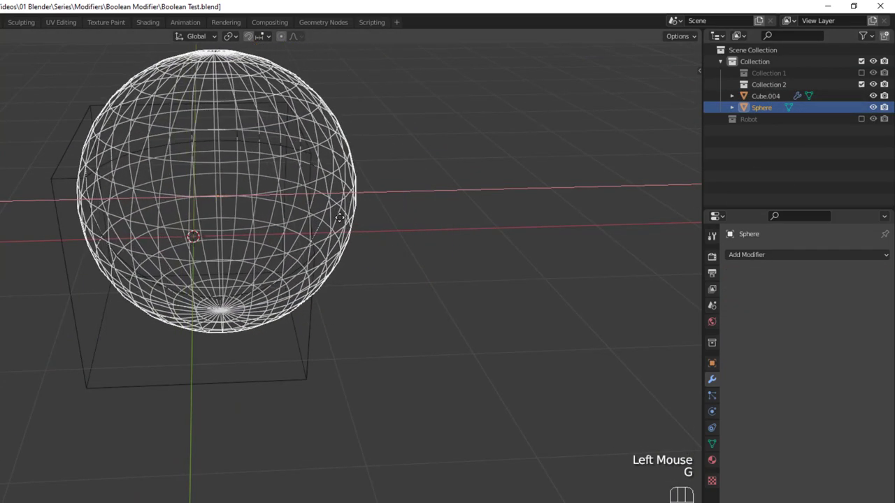
click(460, 235)
middle_drag(459, 236, 314, 241)
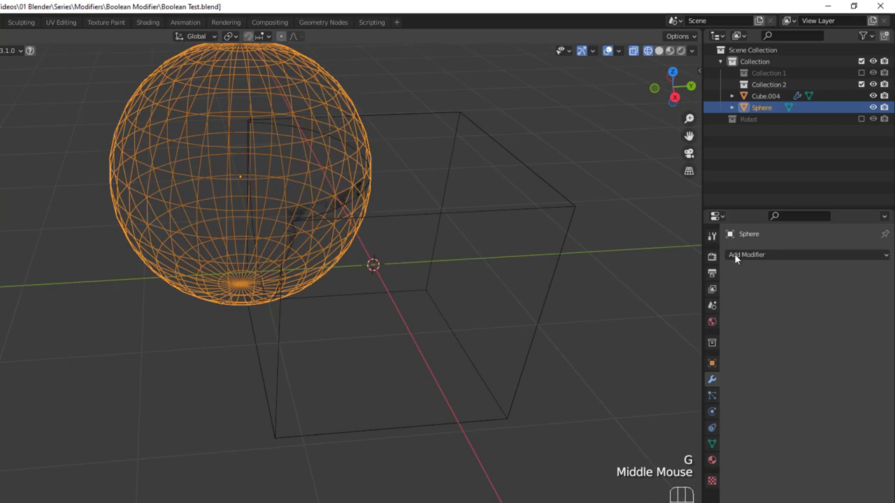
Set the cube's Boolean operation to Intersect and hide the sphere, leaving only the overlapping volume on view.
click(771, 96)
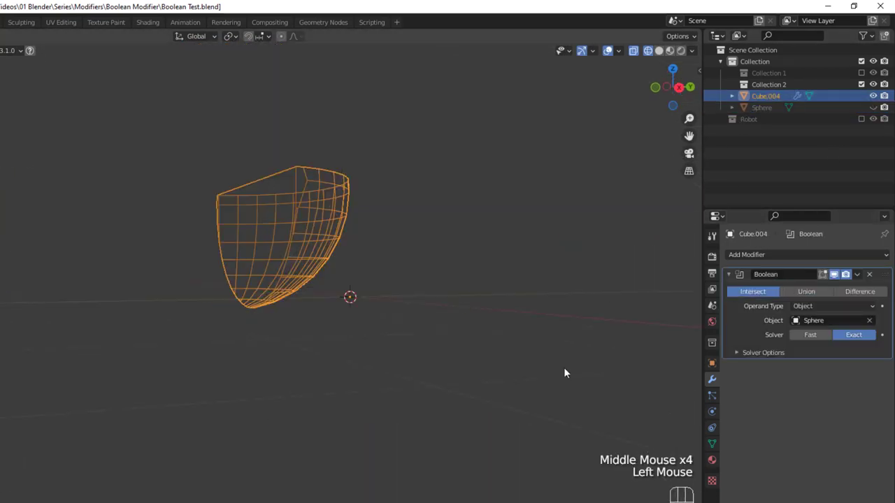
mouse_move(294, 364)
middle_down()
mouse_move(281, 364)
mouse_move(279, 354)
middle_up()
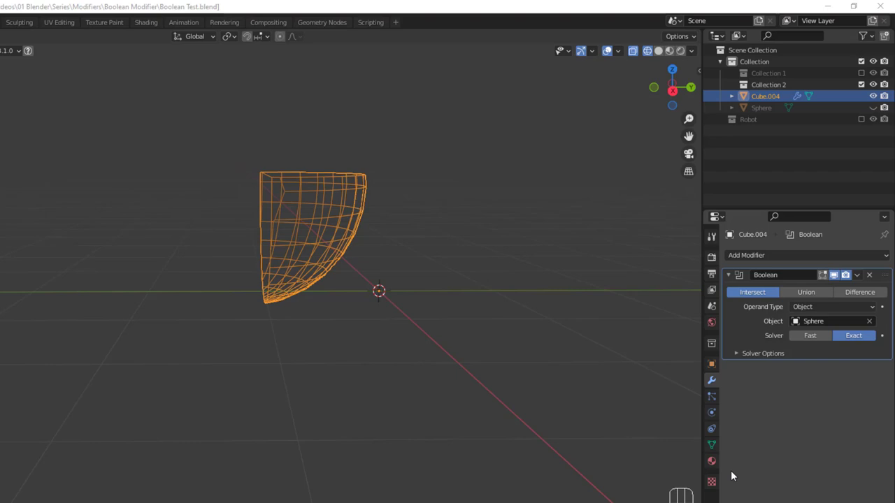
Unhide the sphere and delete it from the scene.
click(129, 238)
click(202, 206)
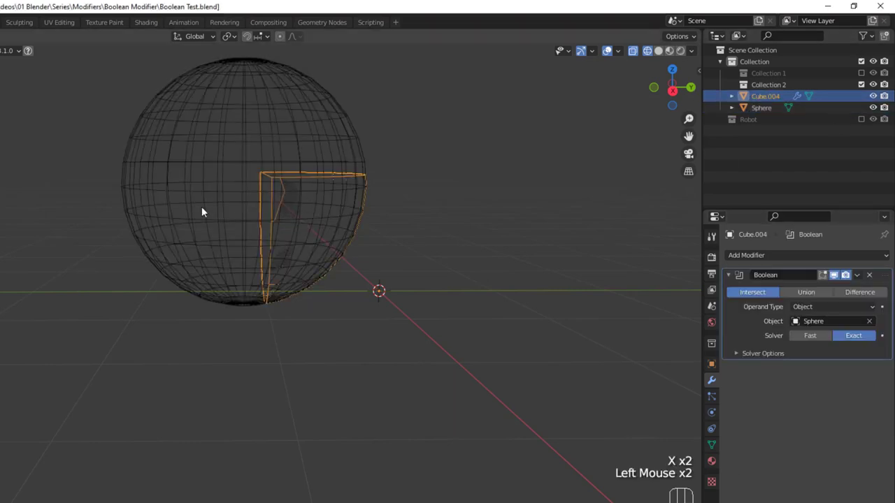
click(181, 176)
key(x)
click(182, 176)
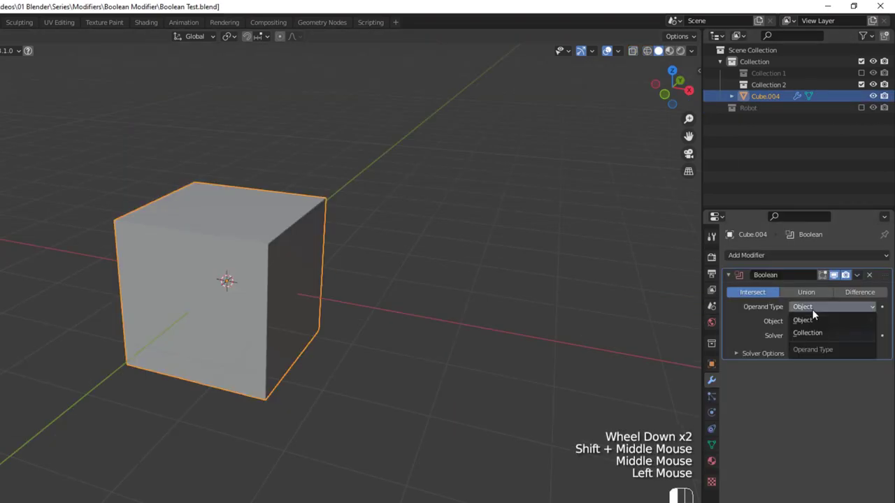
Set the Boolean operand type to Collection and choose the Robot collection.
click(811, 333)
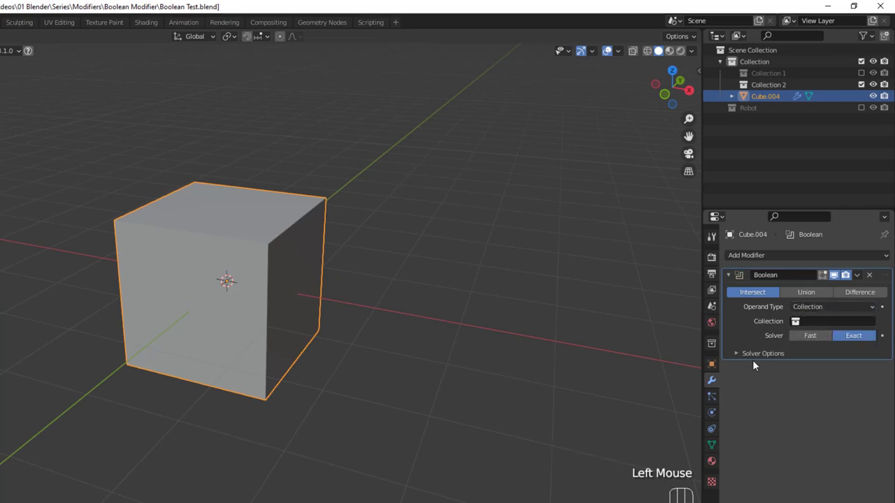
click(795, 321)
click(791, 371)
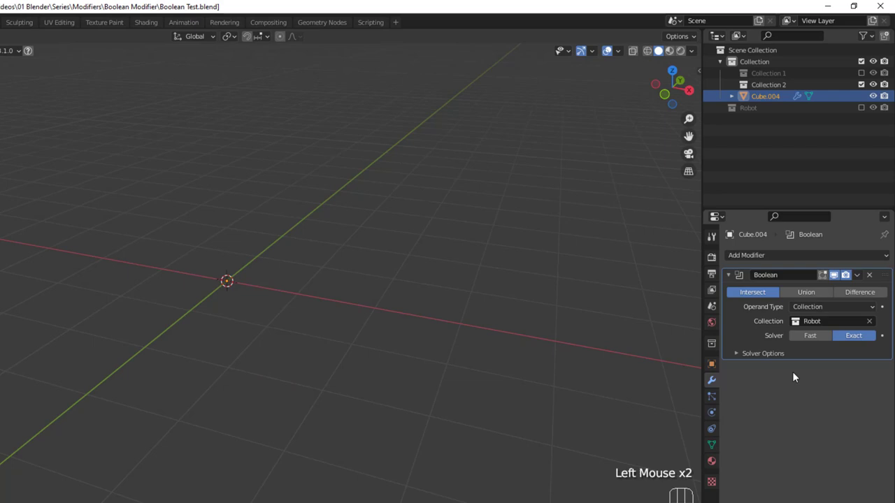
middle_drag(498, 309, 383, 345)
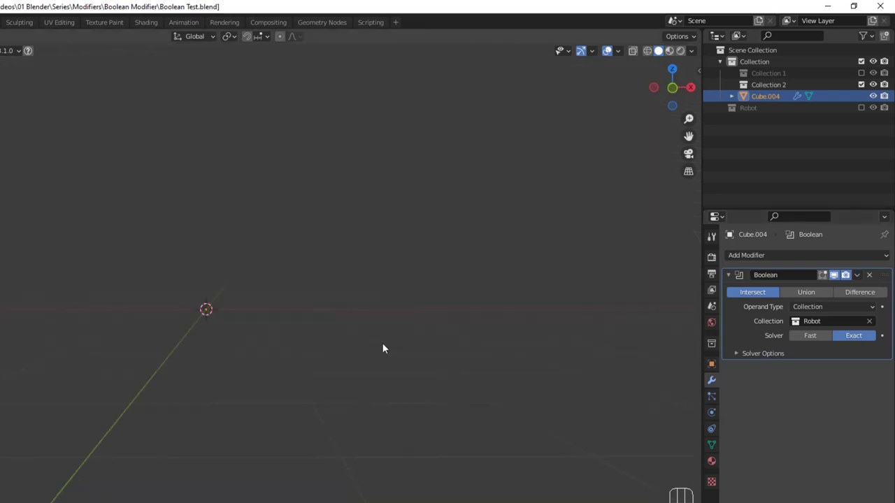
click(819, 306)
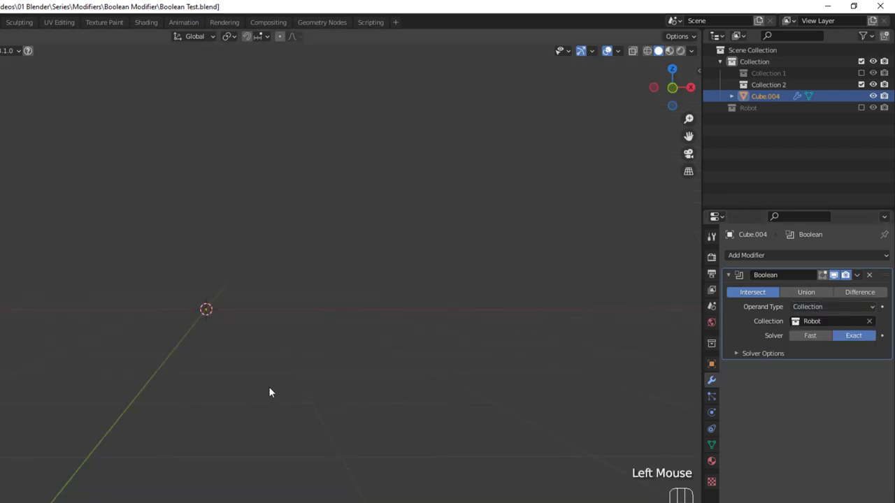
Enable the Robot collection and set the cube's Boolean operation to Union.
click(862, 108)
middle_drag(618, 329, 202, 310)
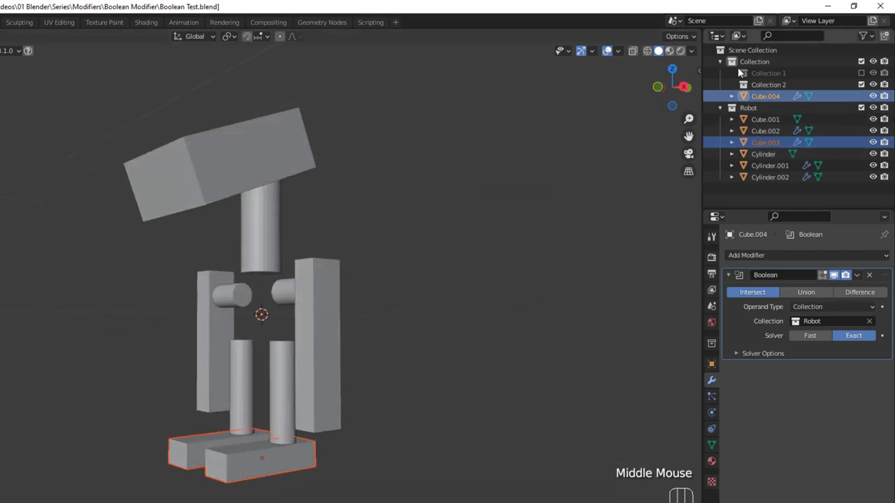
click(798, 291)
middle_drag(133, 364, 224, 365)
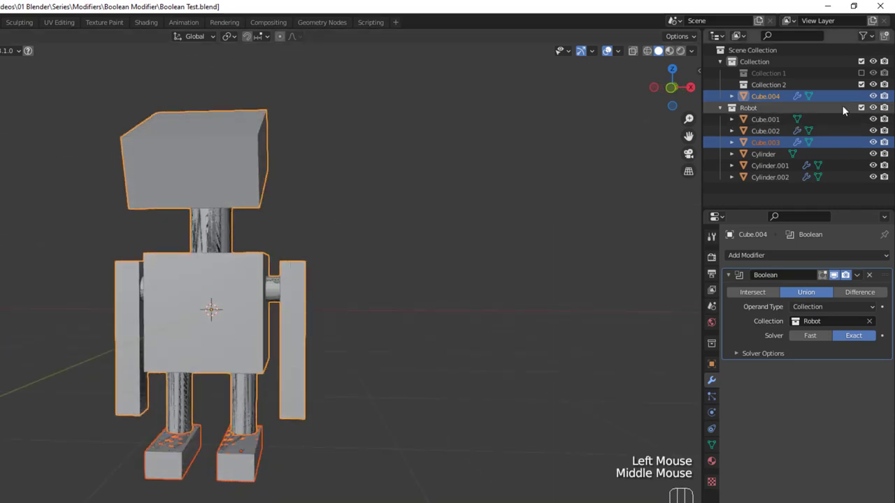
Exclude the Robot collection from the view layer and inspect the cube's merged robot shape.
click(861, 109)
middle_drag(351, 317, 268, 288)
middle_drag(453, 416, 232, 357)
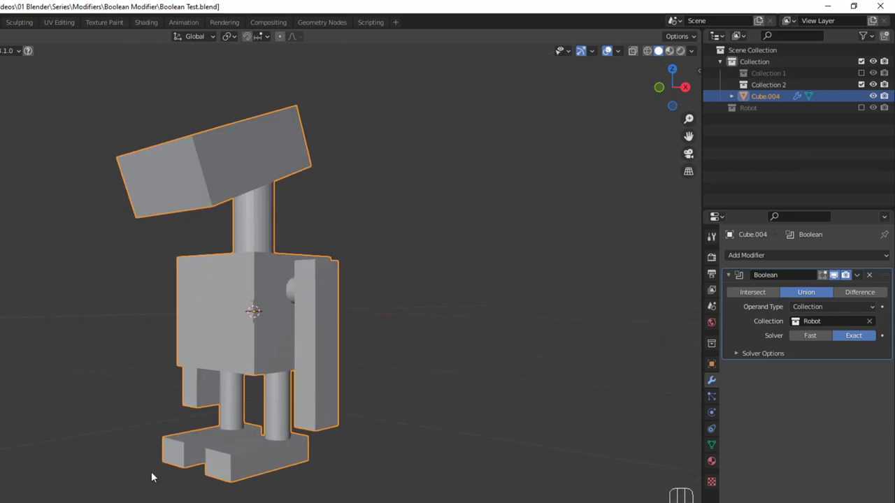
Apply the Boolean modifier to the cube.
click(856, 275)
click(831, 282)
middle_drag(447, 314, 314, 312)
Examine the applied robot mesh in Edit Mode with X-ray enabled, and undo the modifier application.
key(Tab)
scroll(385, 336, up, 2)
shift+middle_drag(385, 335, 350, 419)
click(635, 51)
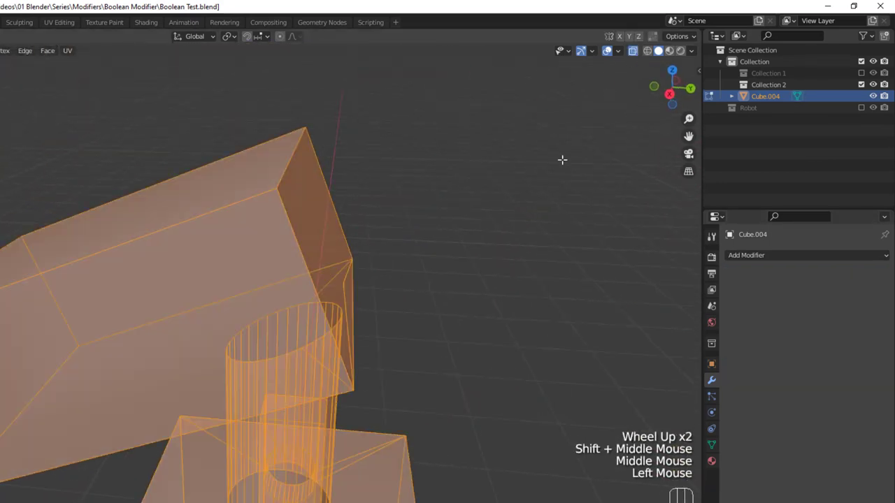
mouse_move(258, 389)
middle_down()
mouse_move(343, 335)
mouse_move(406, 322)
mouse_move(445, 387)
mouse_move(309, 333)
mouse_move(307, 359)
mouse_move(320, 367)
mouse_move(330, 348)
mouse_move(144, 354)
mouse_move(223, 348)
mouse_move(354, 365)
middle_up()
scroll(342, 335, down, 2)
scroll(445, 388, down, 2)
scroll(330, 347, up, 2)
key(ctrl+z)
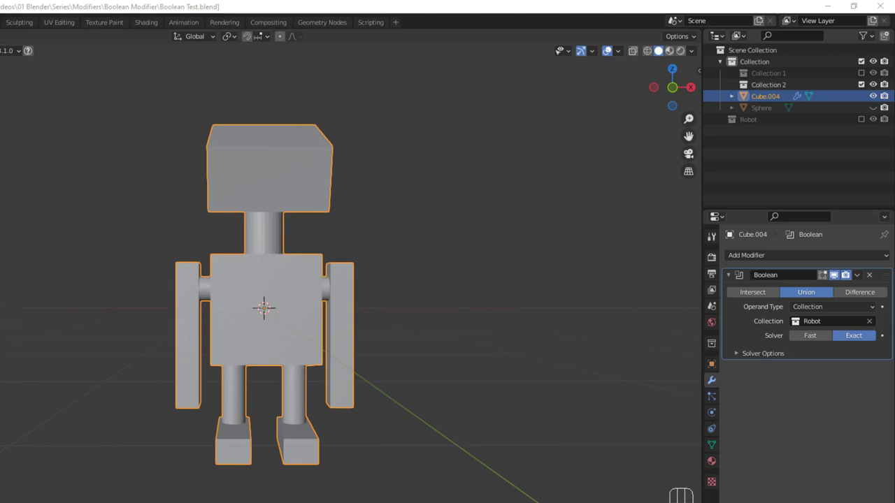
Set the Boolean solver to Fast and check the robot union, toggling X-ray on and off.
click(809, 336)
middle_drag(210, 349, 75, 353)
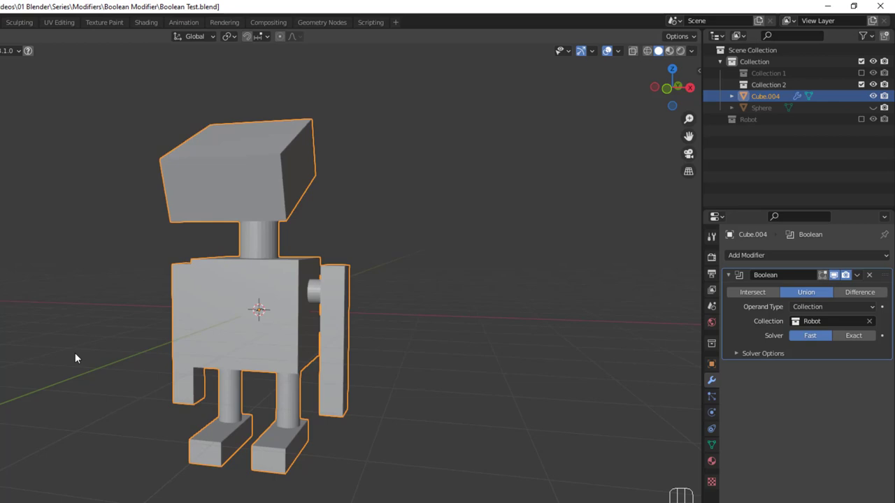
click(633, 51)
click(633, 51)
middle_drag(260, 463, 333, 343)
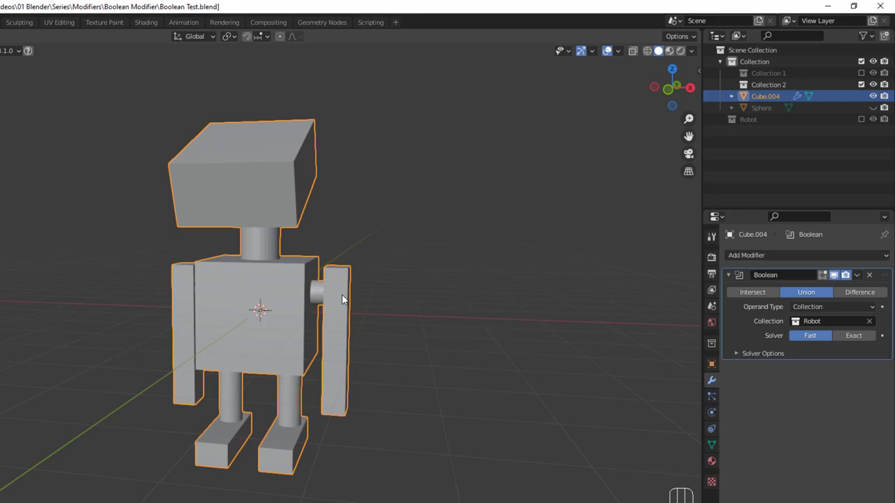
Set the Boolean solver to Exact and expand the solver options.
click(859, 334)
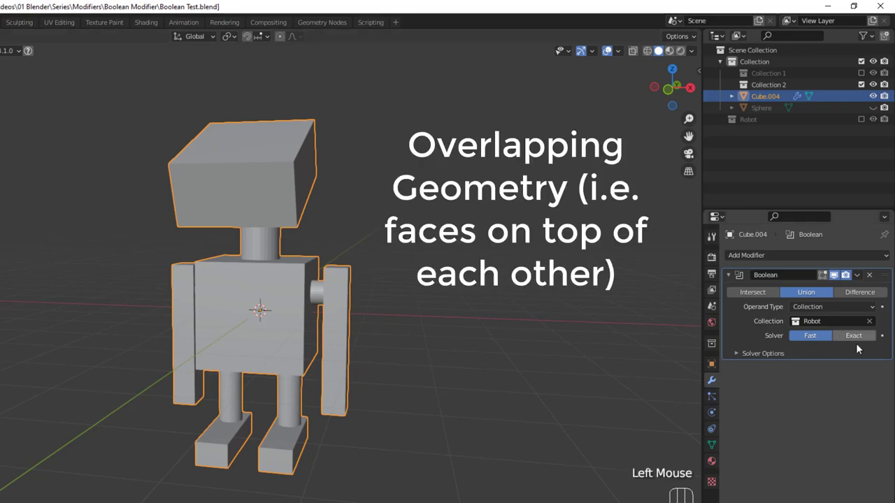
click(856, 337)
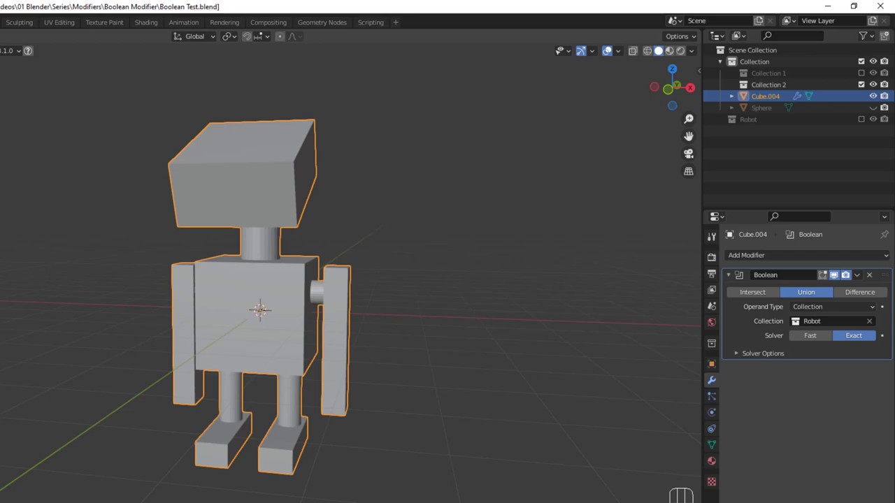
click(734, 355)
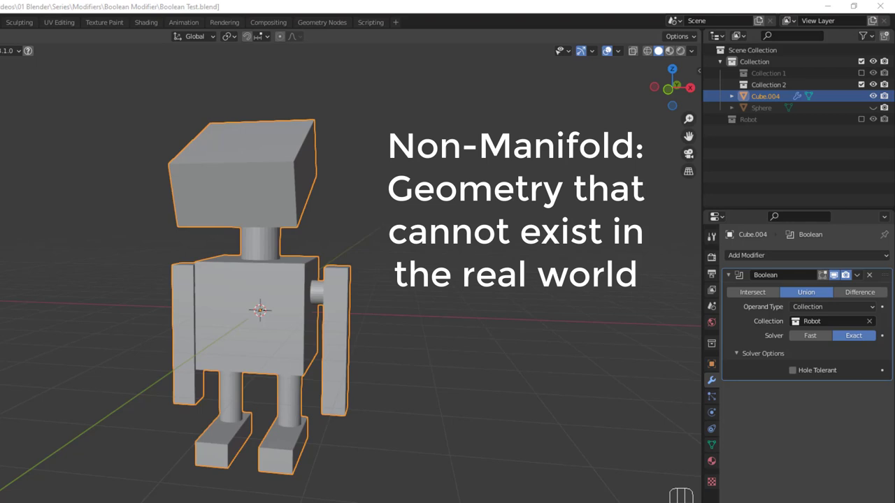
Set the Boolean operand type back to Object and the solver to Fast.
click(829, 305)
click(804, 320)
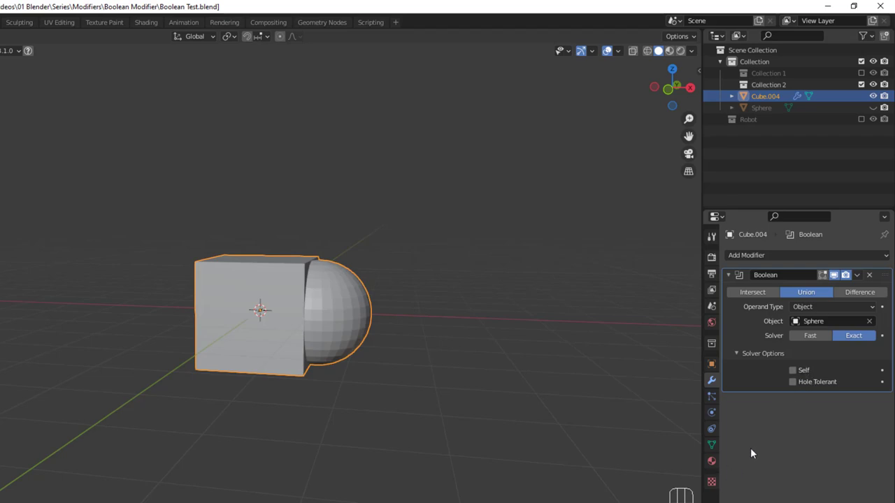
click(818, 333)
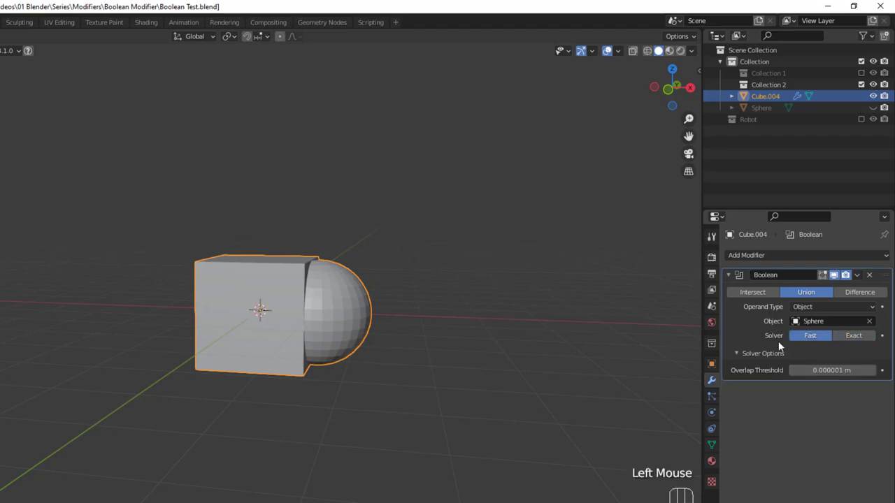